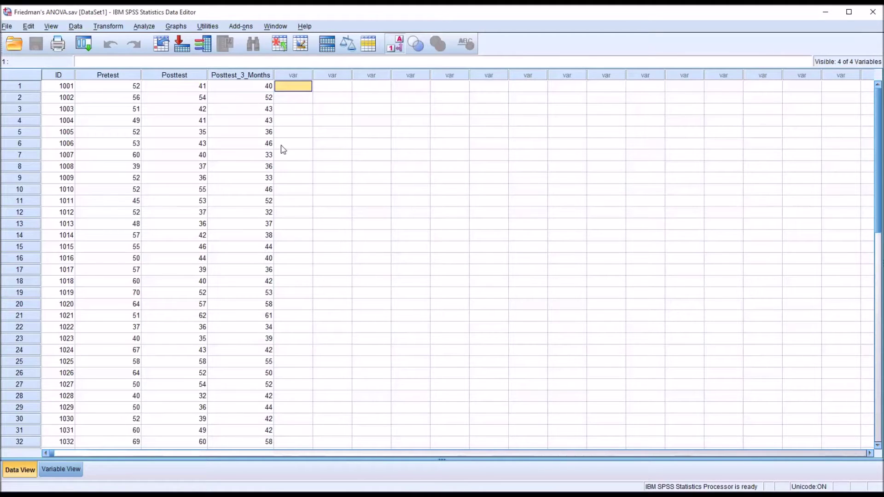
# - Examine the ID, Pretest, Posttest and Posttest_3_Months columns of the dataset and compare the three score variables
pyautogui.click(60, 76)
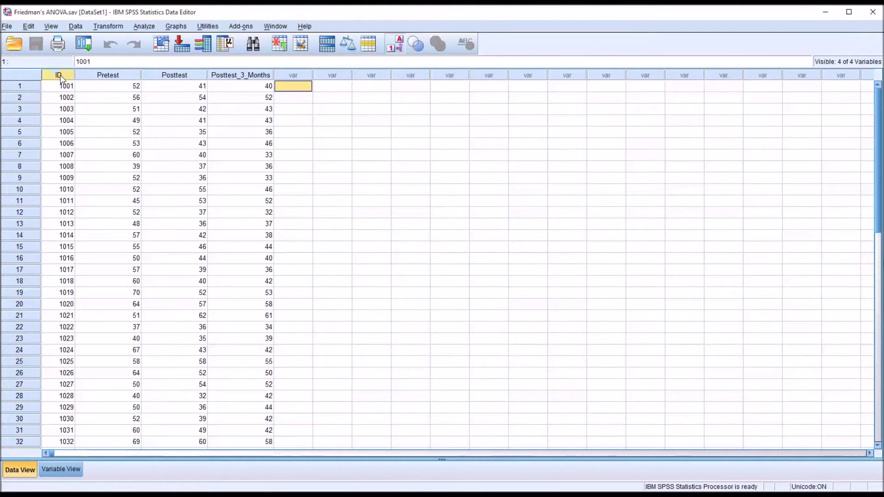
pyautogui.click(117, 76)
pyautogui.click(164, 78)
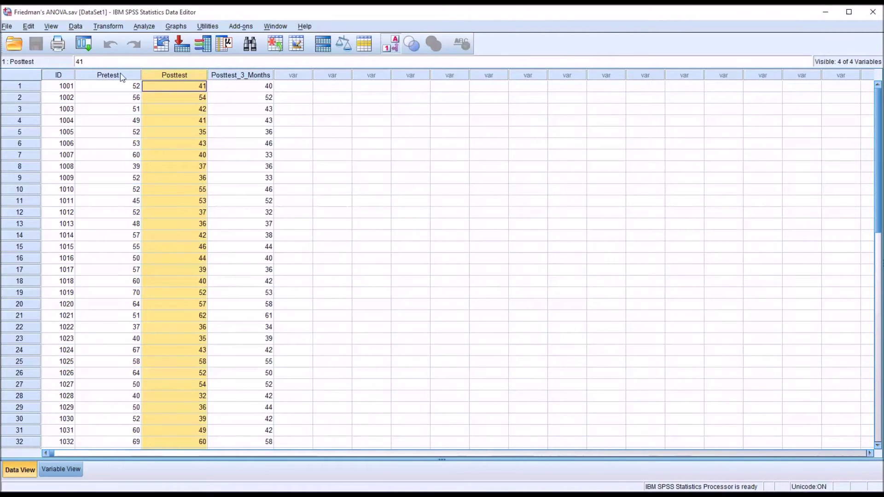
pyautogui.click(126, 78)
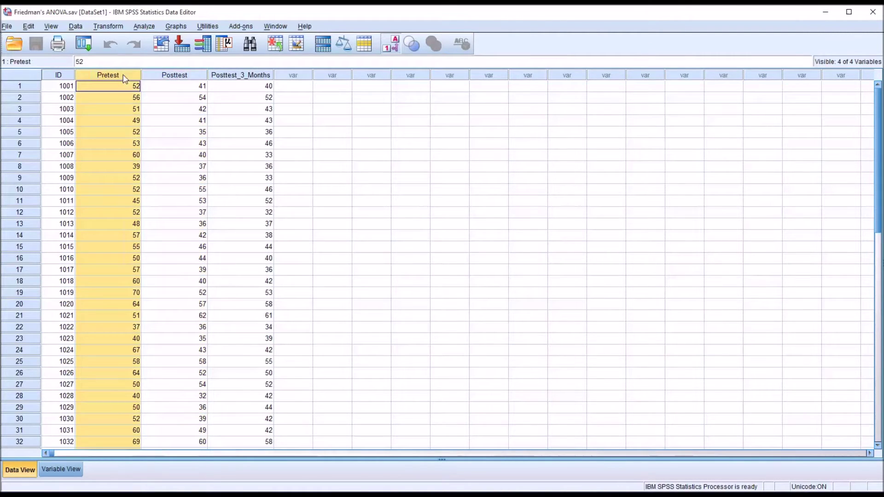
pyautogui.click(165, 78)
pyautogui.click(234, 78)
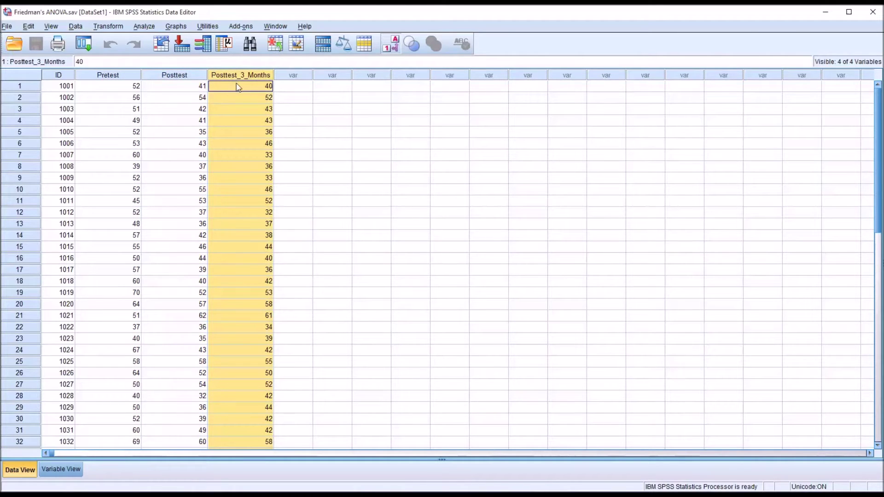
pyautogui.click(285, 88)
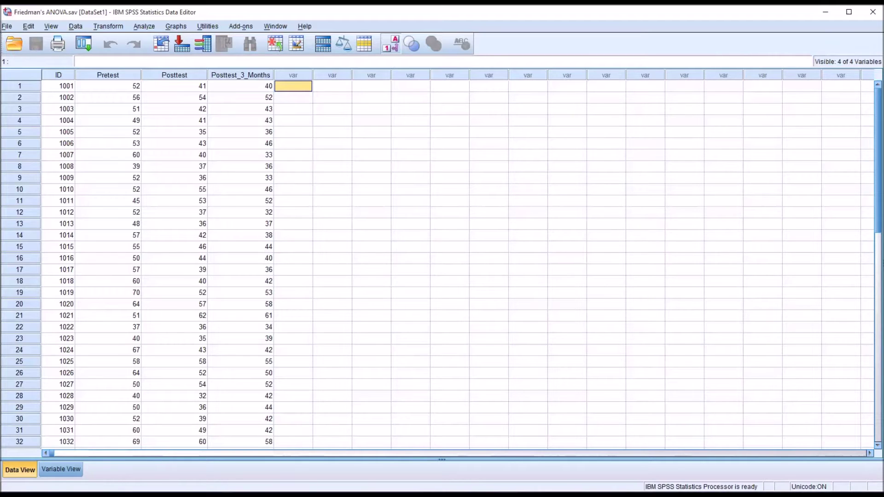
pyautogui.click(125, 74)
pyautogui.click(167, 76)
pyautogui.click(223, 75)
pyautogui.click(281, 88)
pyautogui.click(118, 77)
pyautogui.click(161, 78)
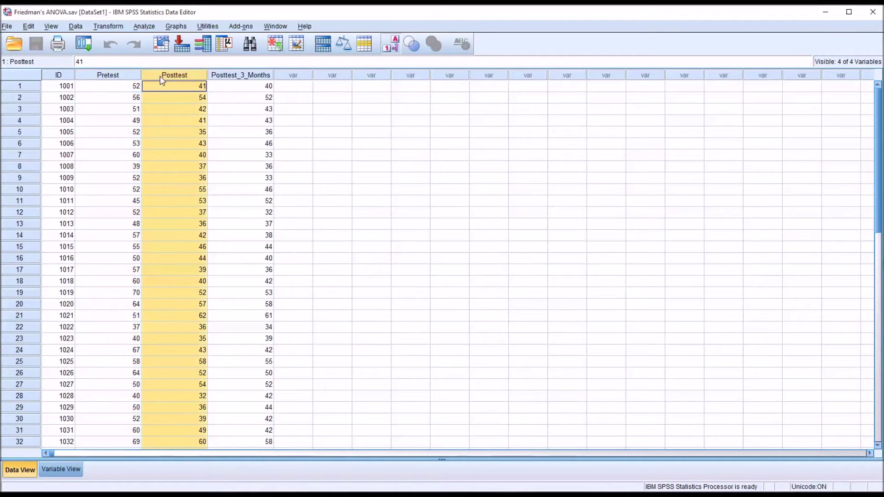
pyautogui.click(118, 77)
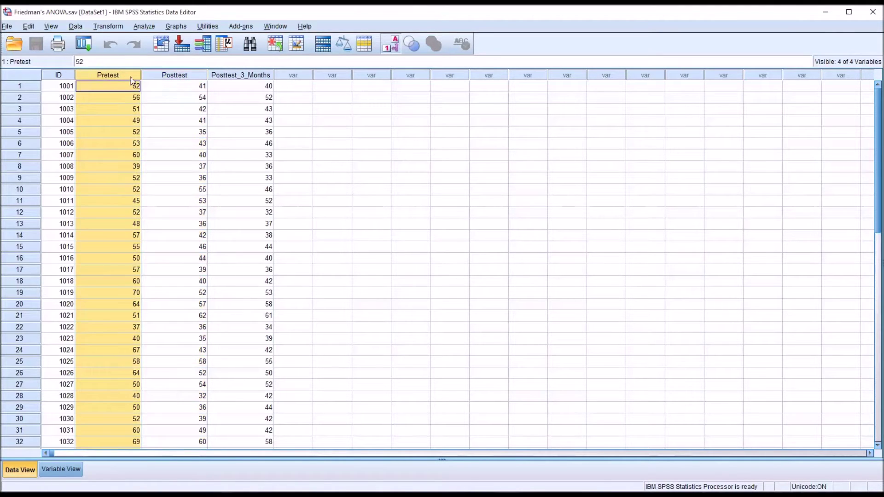
pyautogui.click(221, 78)
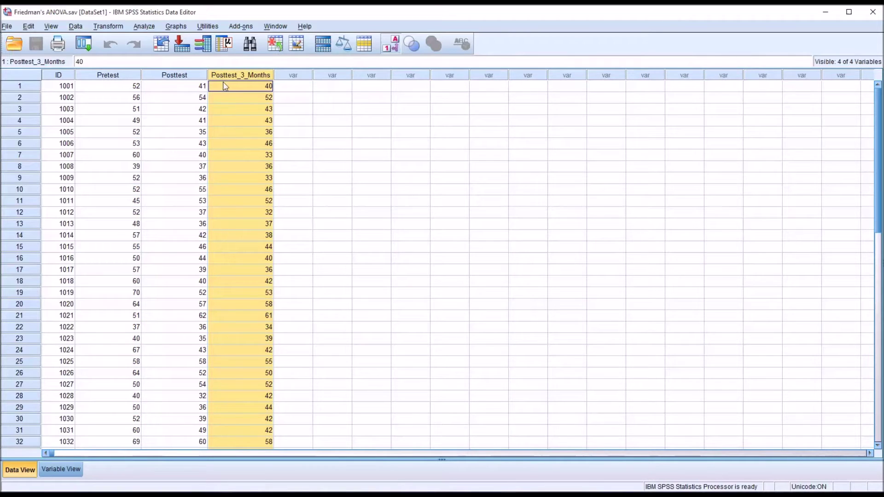
pyautogui.click(192, 79)
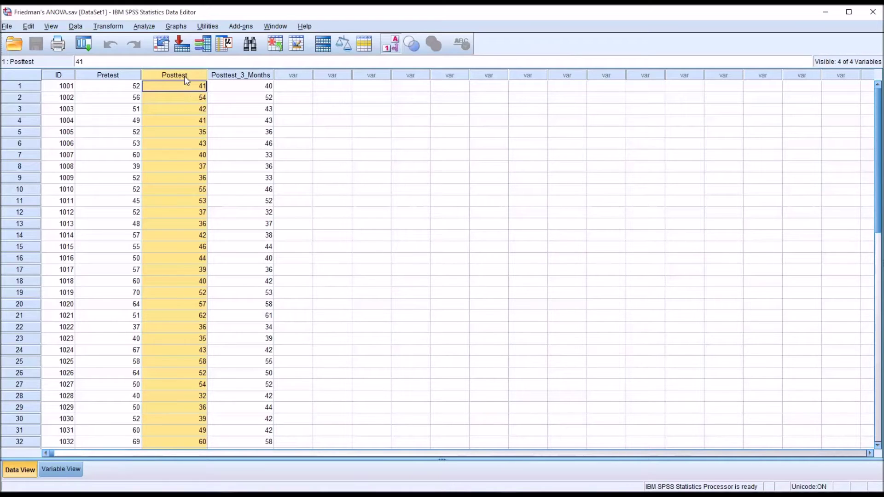
pyautogui.click(227, 76)
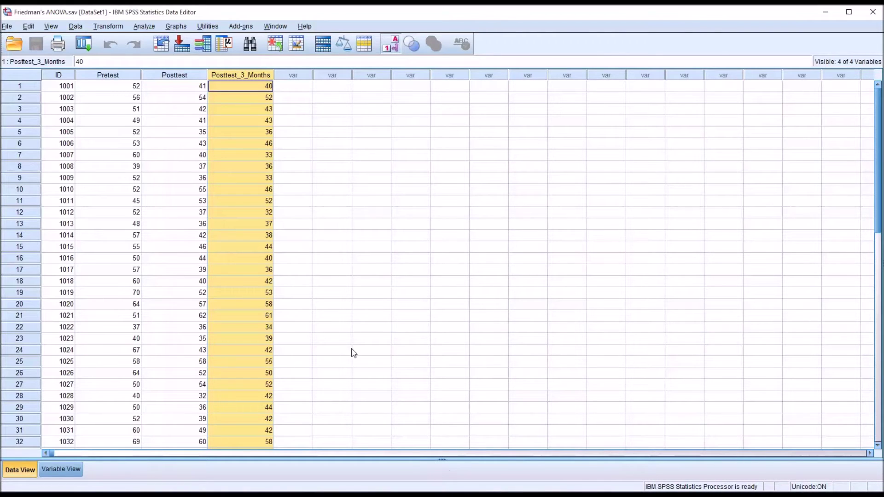
pyautogui.click(282, 87)
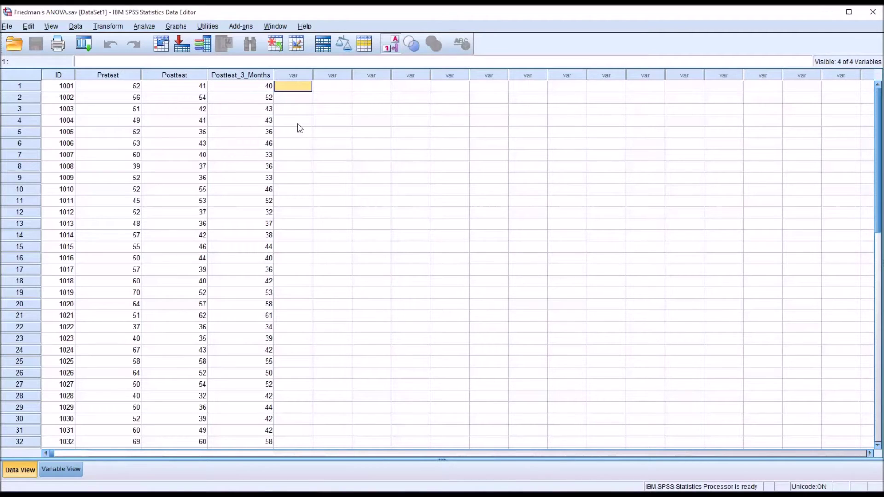
# - Start a General Linear Model repeated measures analysis and define a within-subject factor named Time with 3 levels
pyautogui.click(144, 26)
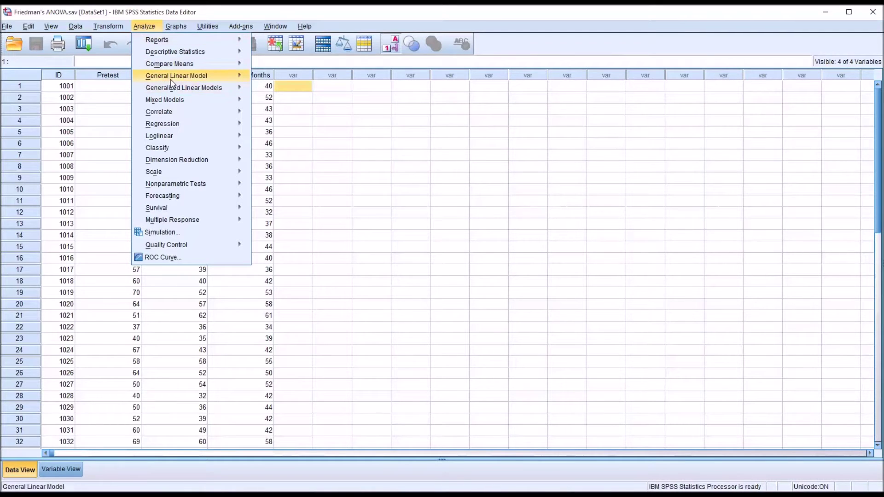
pyautogui.moveTo(177, 79)
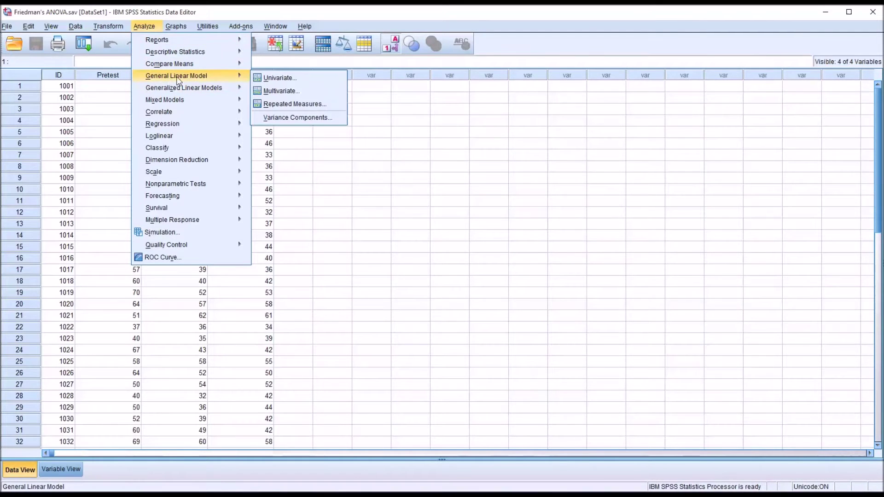
pyautogui.click(275, 105)
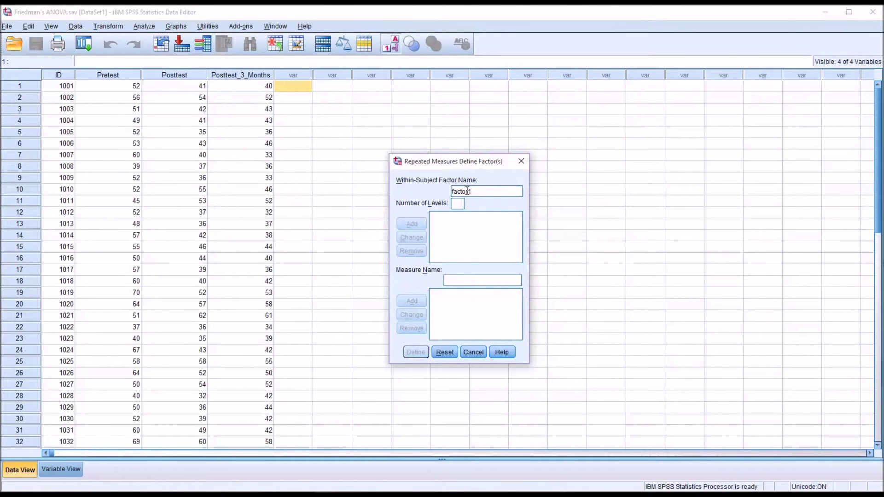
pyautogui.moveTo(477, 191); pyautogui.dragTo(440, 195)
pyautogui.write('Time')
pyautogui.press('Tab')
pyautogui.write('3')
pyautogui.click(413, 224)
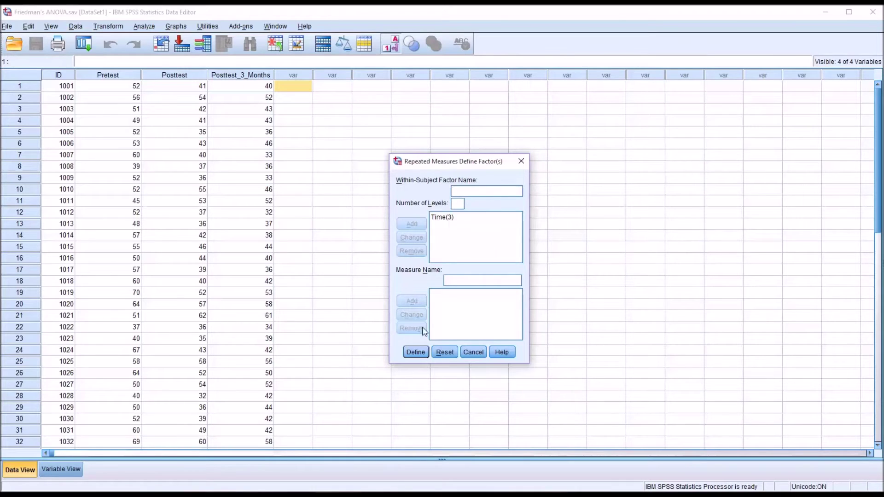
pyautogui.click(416, 352)
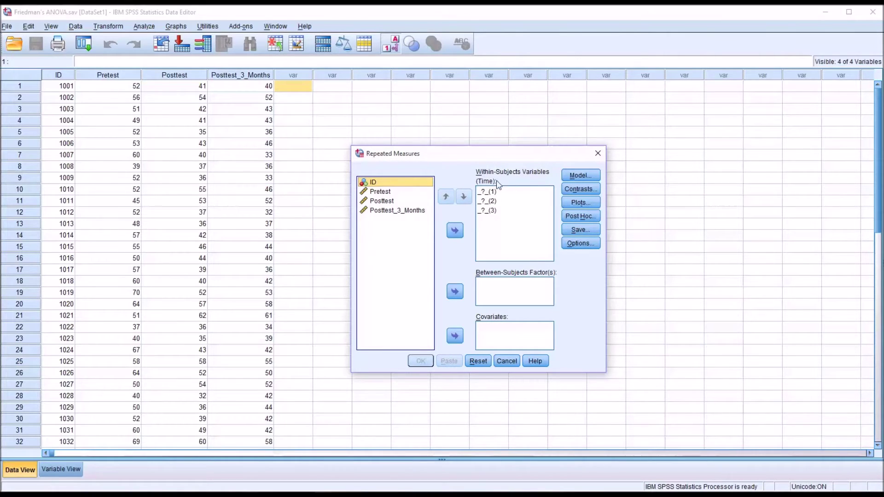
# - Assign Pretest, Posttest and Posttest_3_Months as within-subjects variables for Time levels 1, 2 and 3
pyautogui.moveTo(383, 192); pyautogui.dragTo(483, 196)
pyautogui.moveTo(385, 192); pyautogui.dragTo(481, 206)
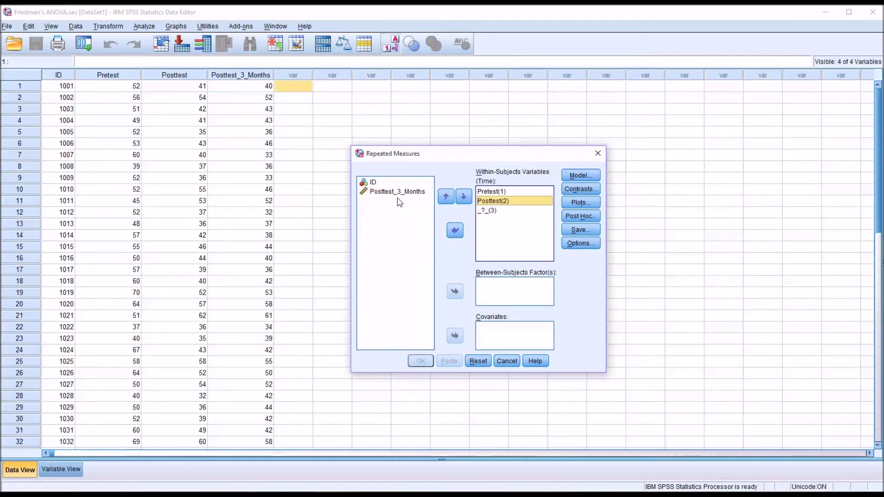
pyautogui.moveTo(380, 197); pyautogui.dragTo(484, 214)
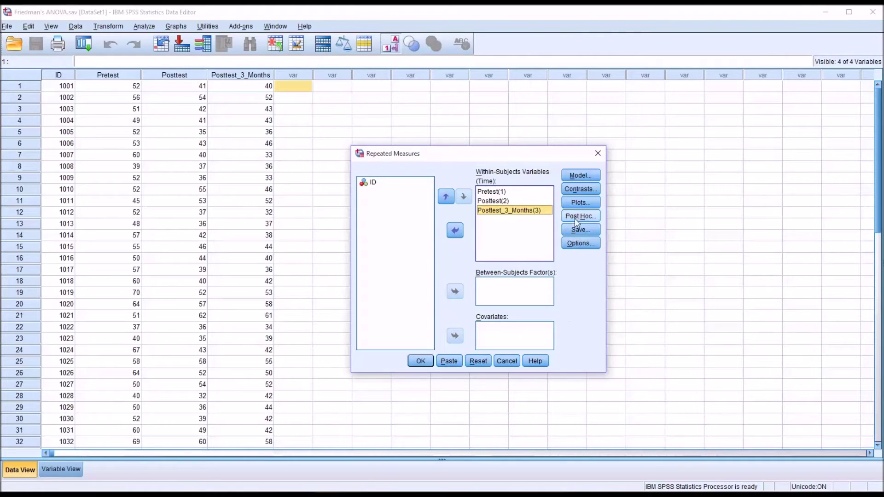
# - Add a profile plot with Time on the horizontal axis
pyautogui.click(576, 204)
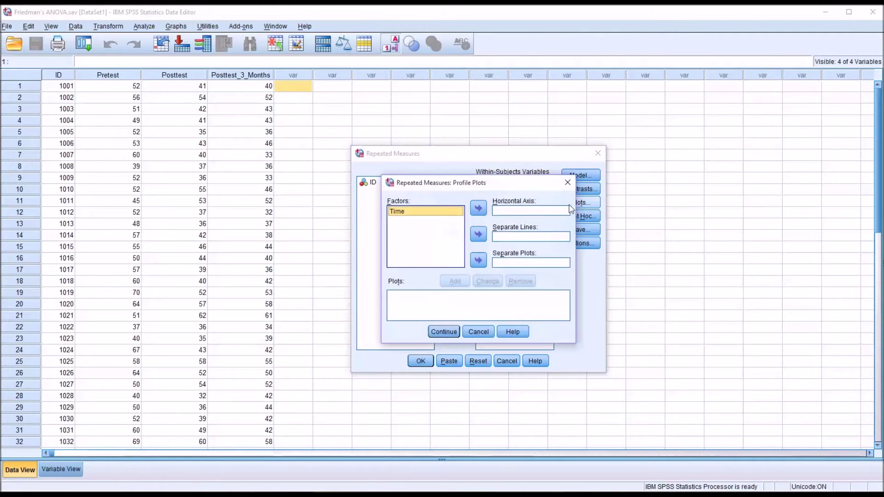
pyautogui.click(478, 208)
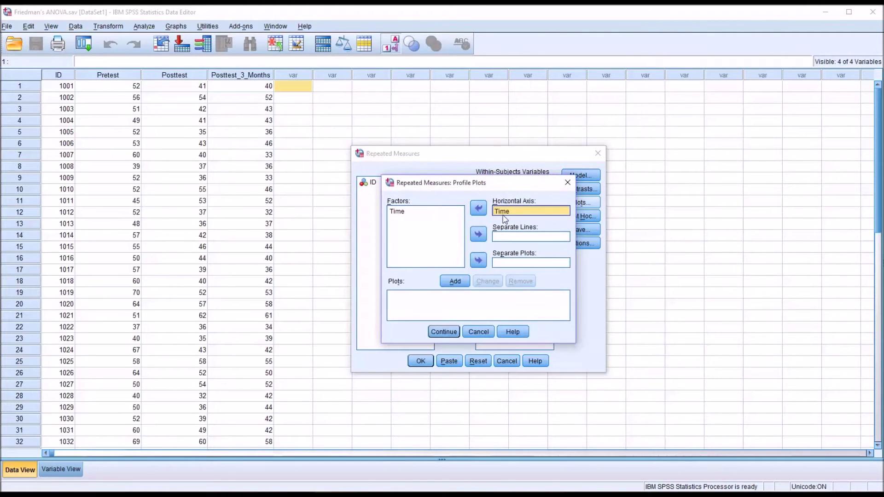
pyautogui.click(455, 281)
pyautogui.click(442, 332)
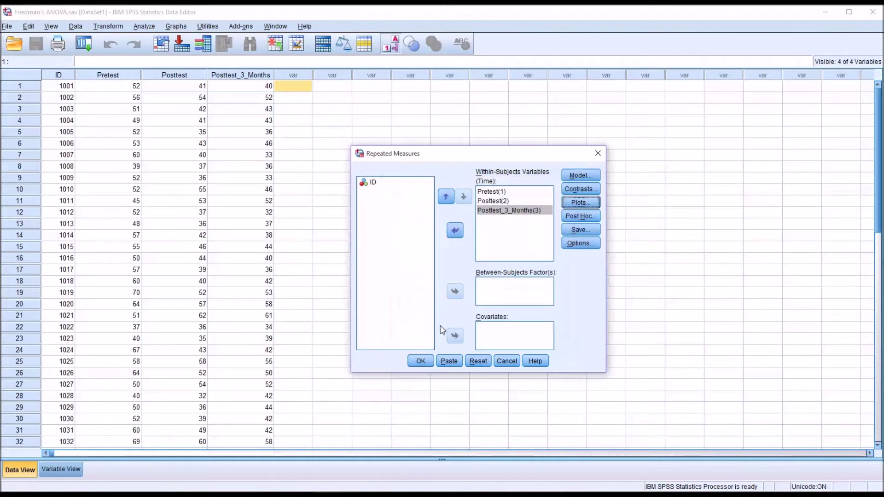
# - Review the Post Hoc and Save options of the repeated measures analysis
pyautogui.click(576, 217)
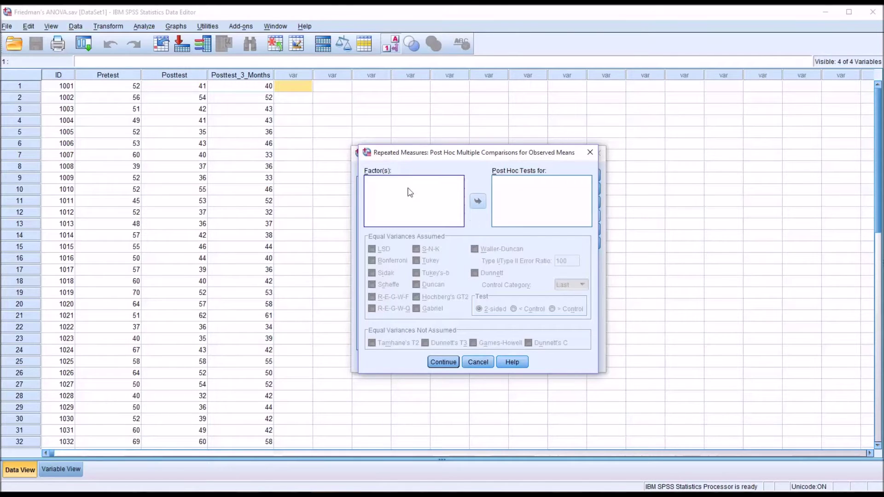
pyautogui.click(478, 361)
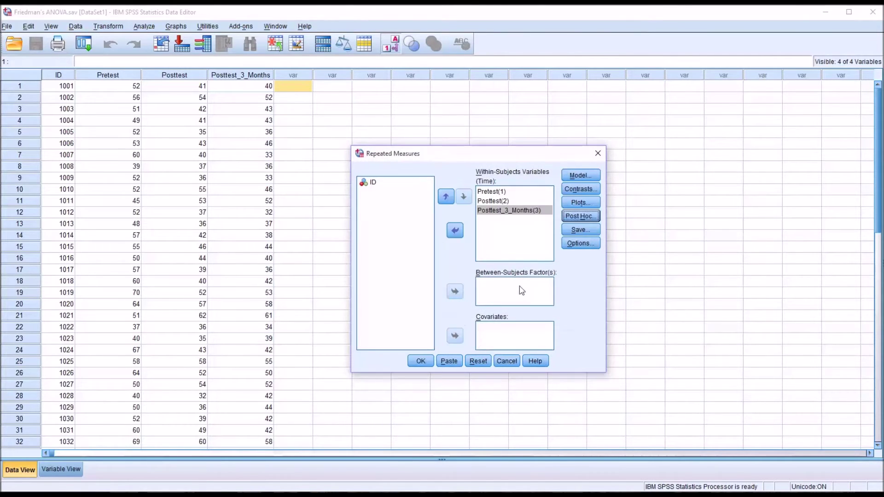
pyautogui.click(577, 230)
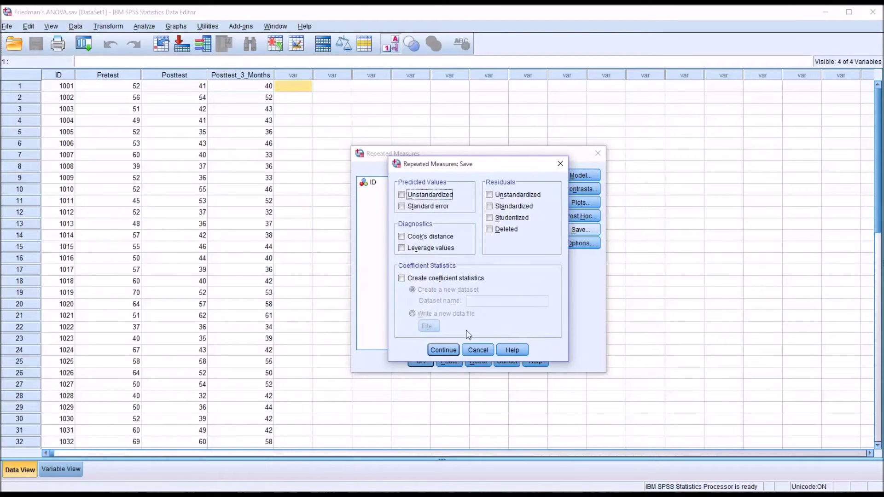
pyautogui.click(478, 351)
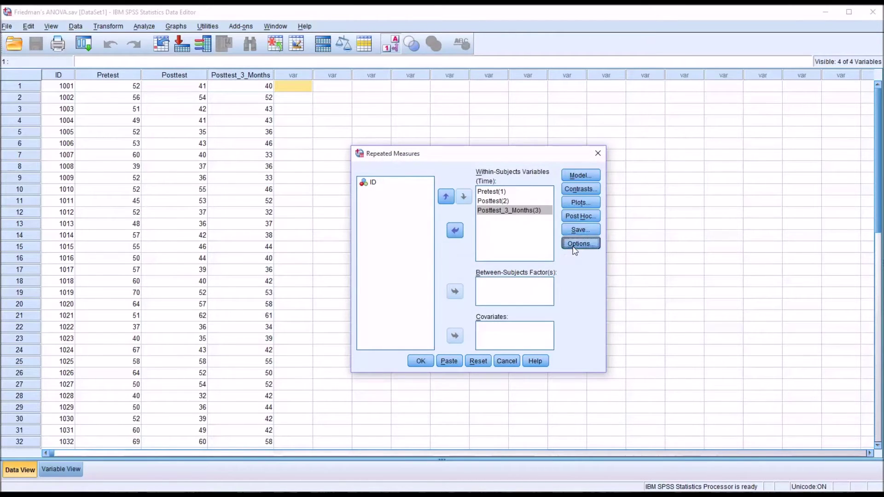
# - Display estimated marginal means for Time and compare main effects with the Bonferroni confidence interval adjustment
pyautogui.click(574, 244)
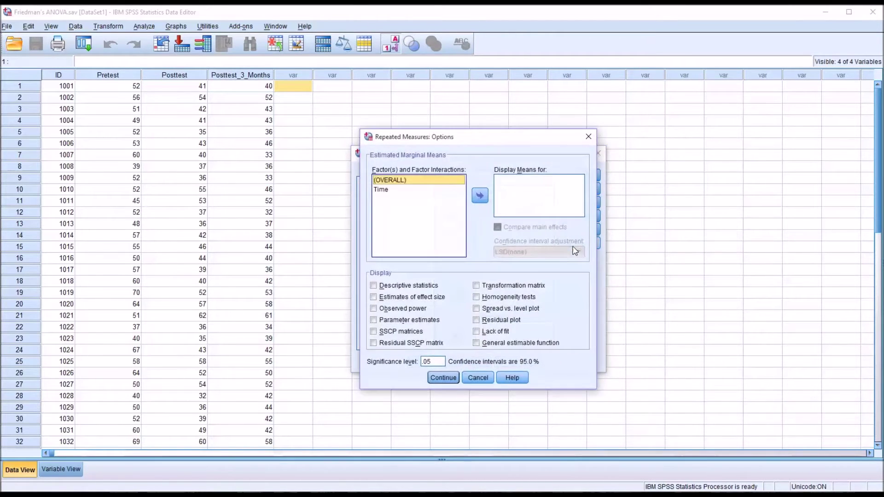
pyautogui.click(402, 189)
pyautogui.click(479, 195)
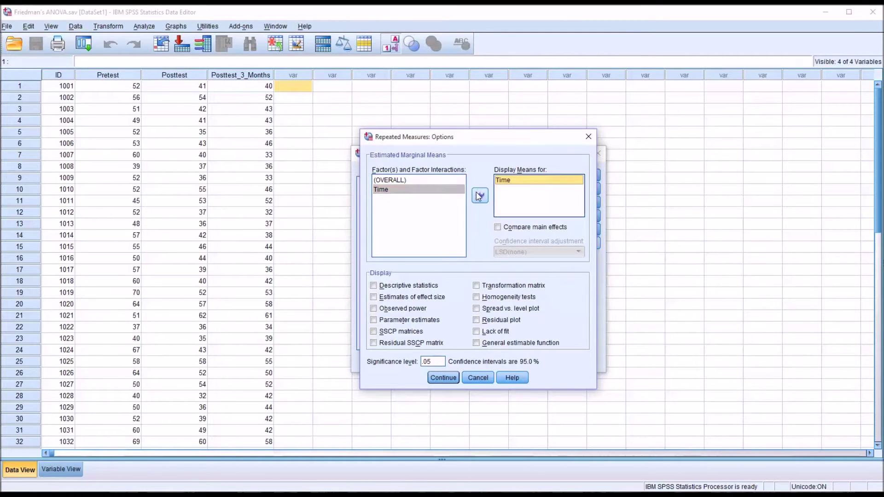
pyautogui.click(498, 227)
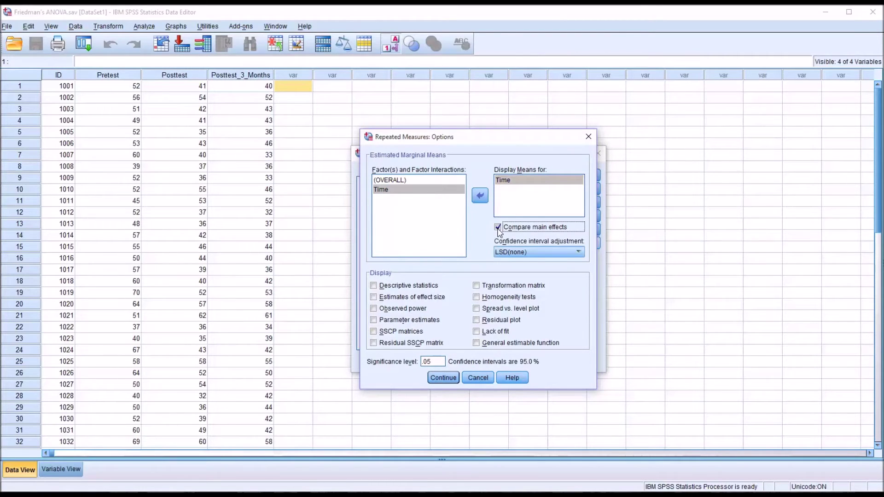
pyautogui.click(579, 253)
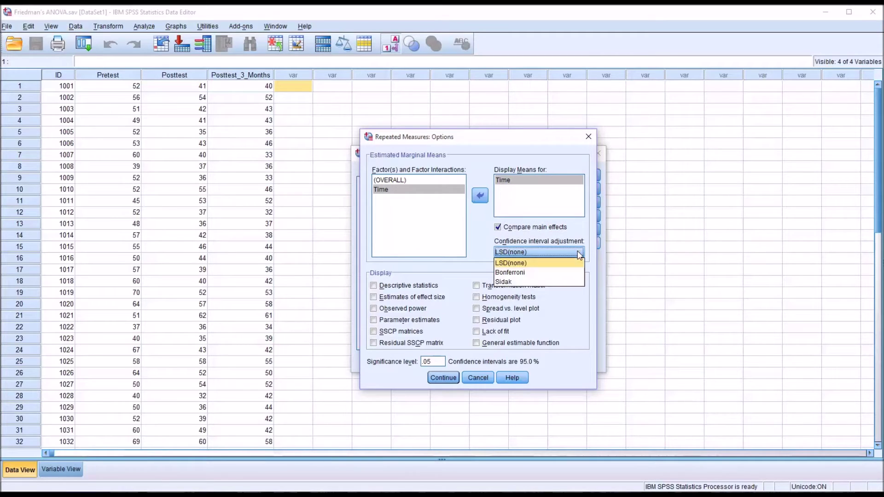
pyautogui.click(566, 273)
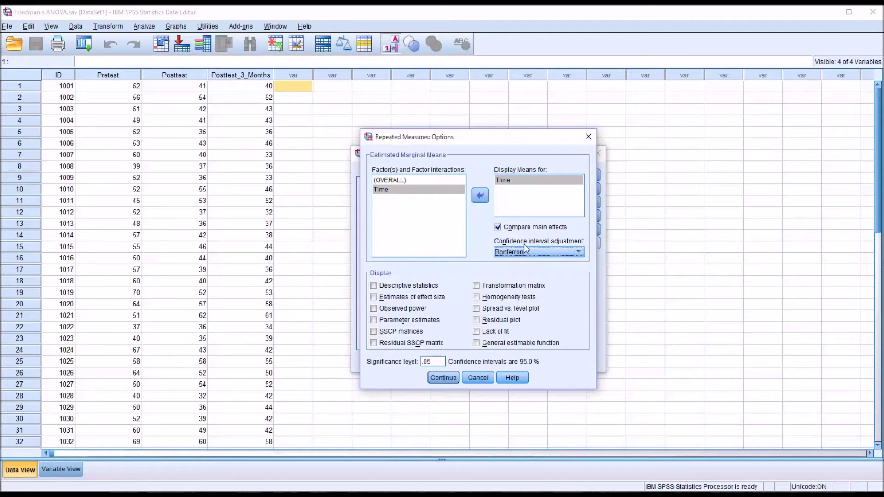
pyautogui.click(569, 255)
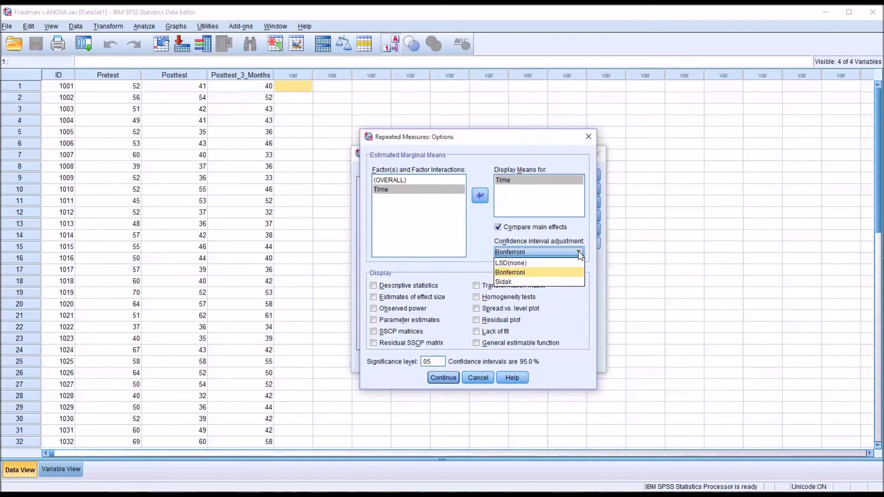
pyautogui.click(522, 274)
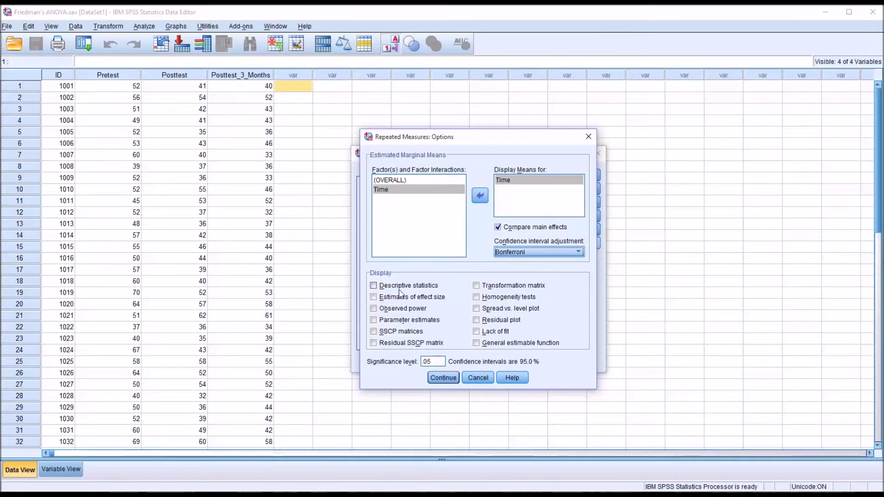
# - Include descriptive statistics and estimates of effect size in the output, and run the repeated measures analysis
pyautogui.click(373, 286)
pyautogui.click(374, 298)
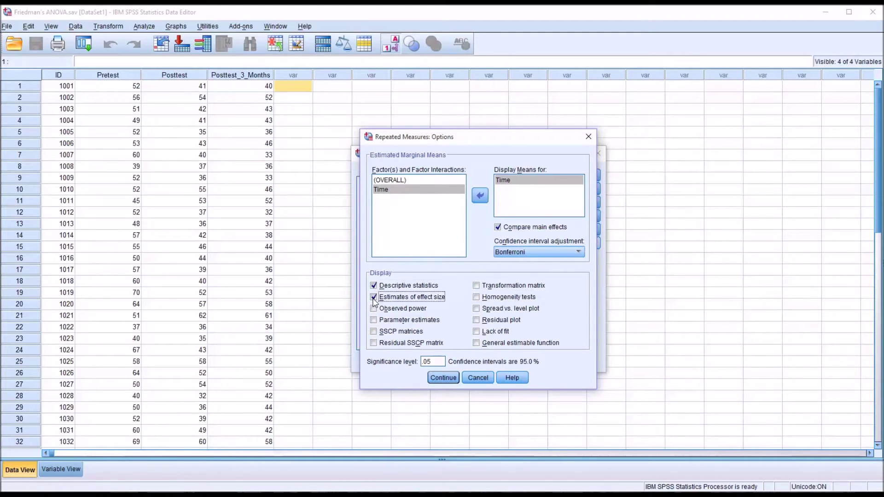
pyautogui.click(444, 378)
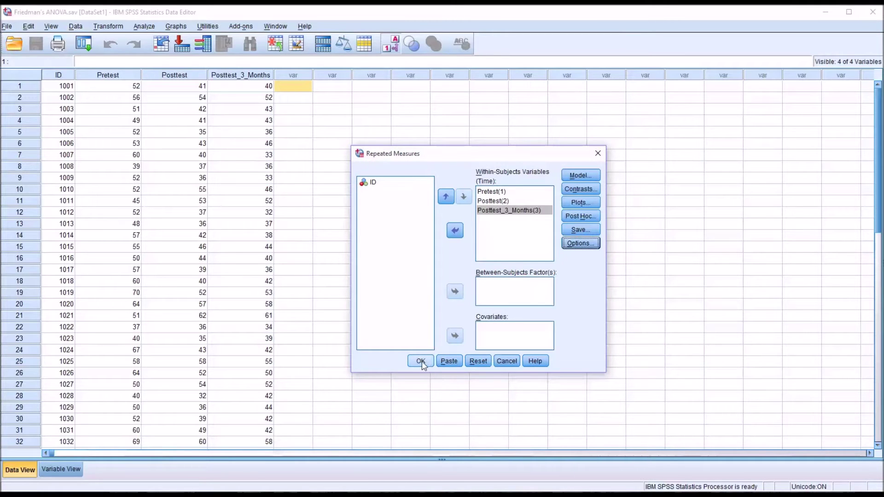
pyautogui.click(420, 362)
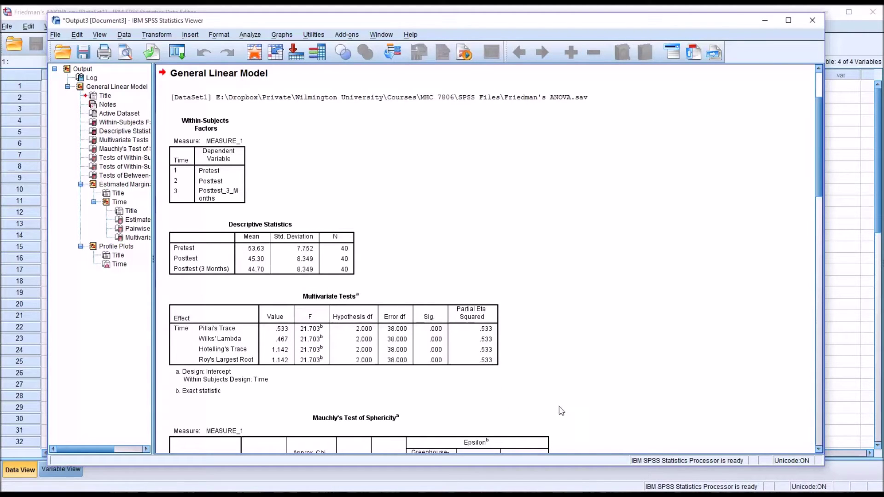
# - Examine the sphericity test, within-subjects effects, estimated marginal means, pairwise comparisons and profile plot in the repeated measures output
pyautogui.moveTo(820, 172); pyautogui.dragTo(812, 251)
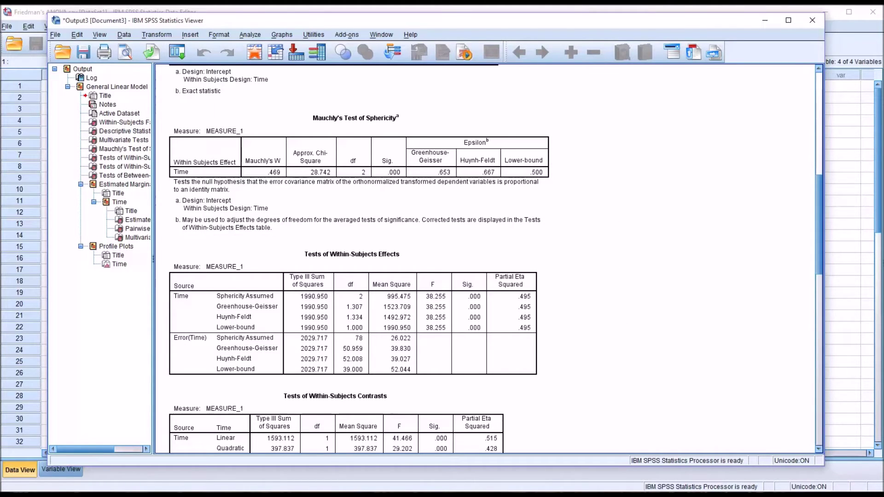
pyautogui.click(516, 211)
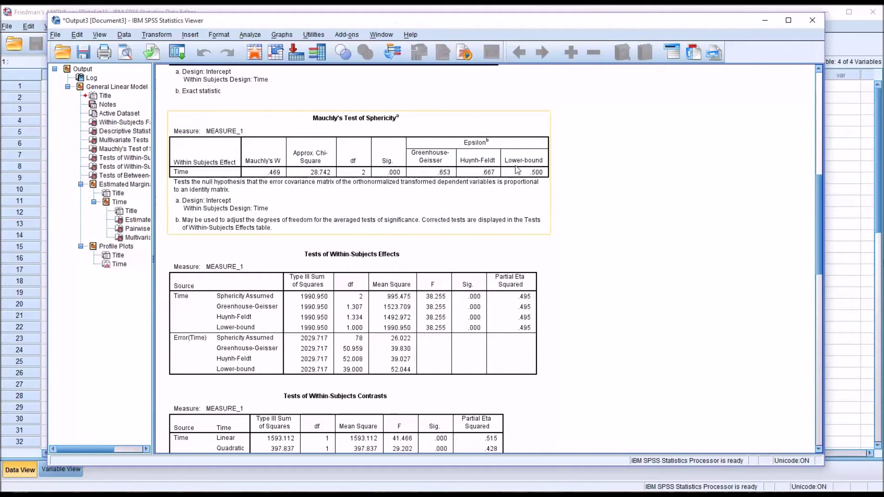
pyautogui.click(623, 233)
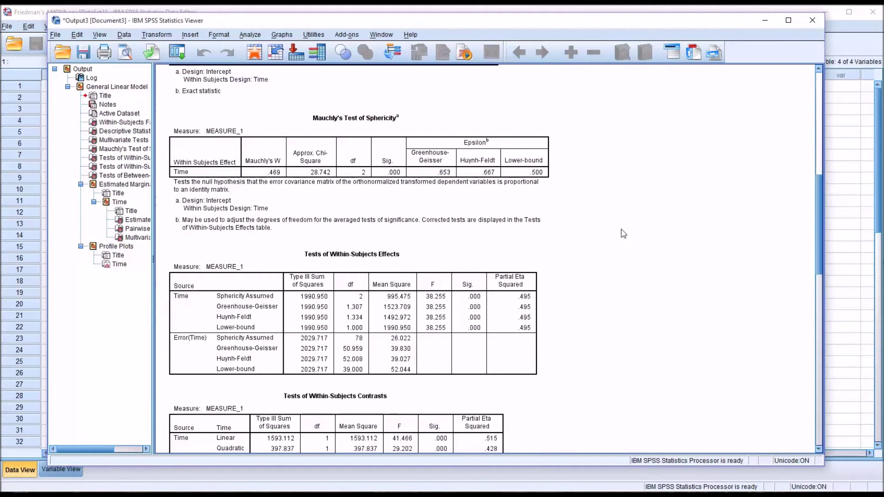
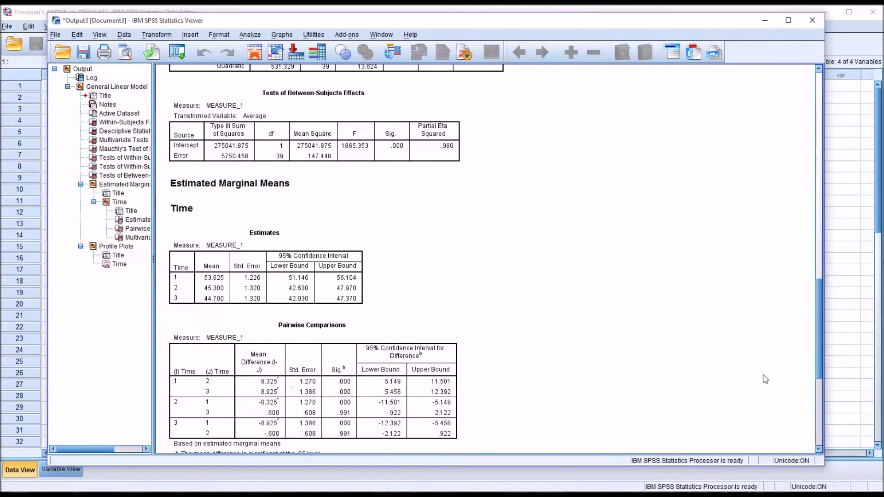
pyautogui.moveTo(817, 360); pyautogui.dragTo(819, 371)
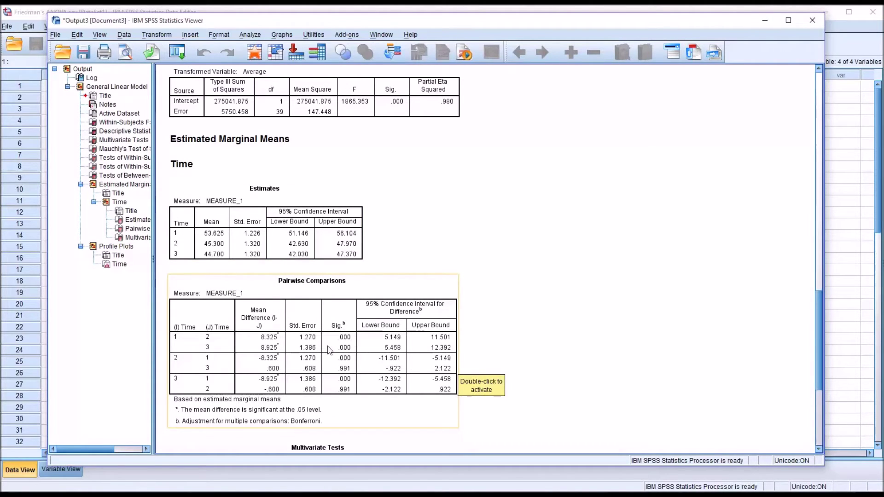
pyautogui.scroll(-5, 543, 427)
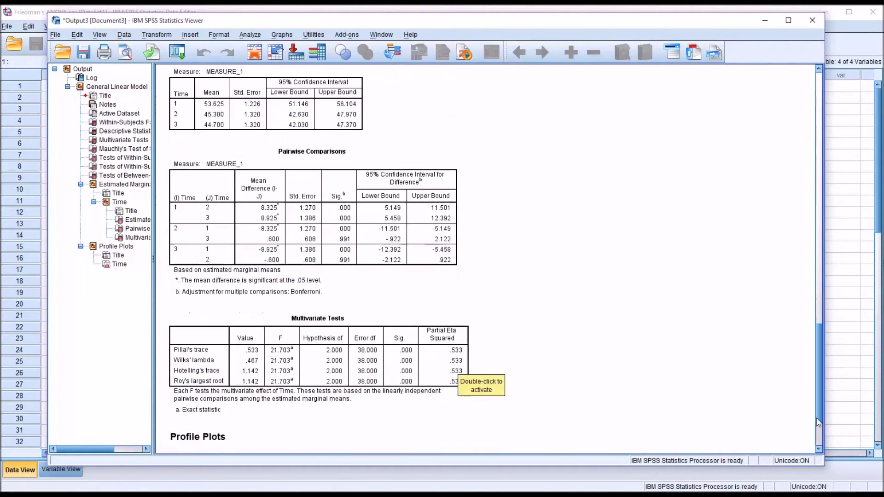
pyautogui.moveTo(822, 378); pyautogui.dragTo(812, 435)
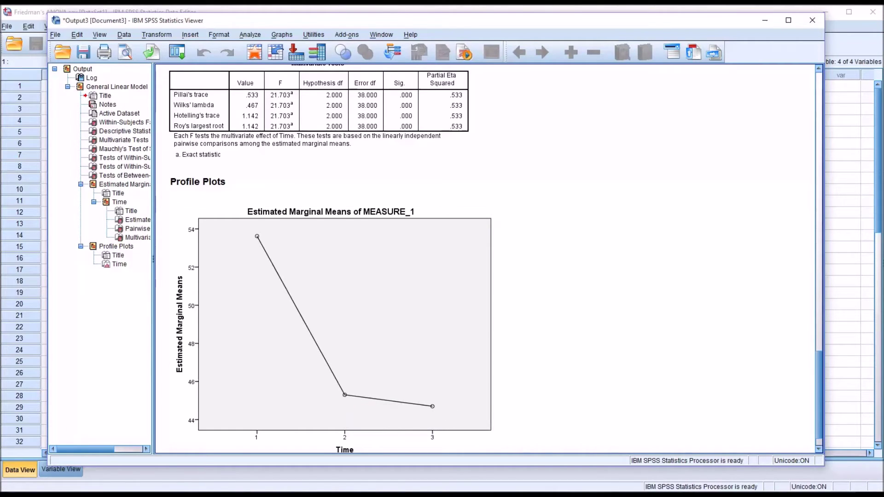
pyautogui.moveTo(819, 396); pyautogui.dragTo(819, 405)
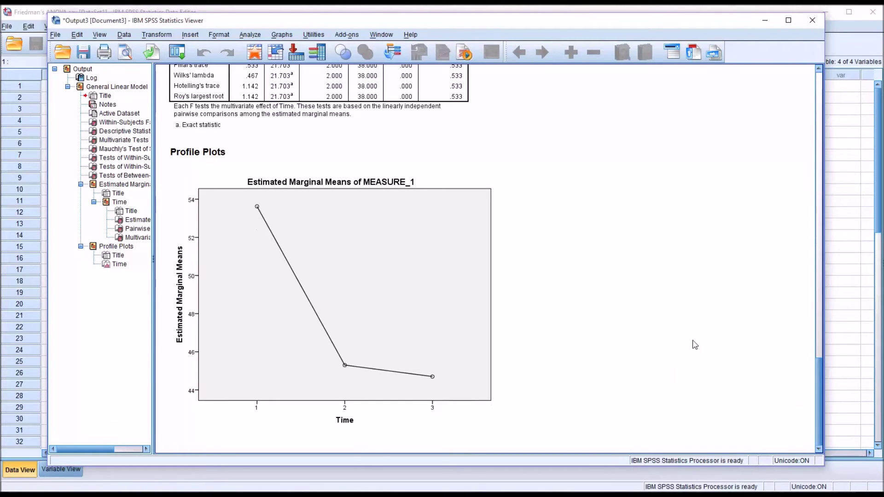
# - Set up a legacy nonparametric Friedman test for K related samples with Pretest, Posttest and Posttest_3_Months as test variables
pyautogui.click(398, 10)
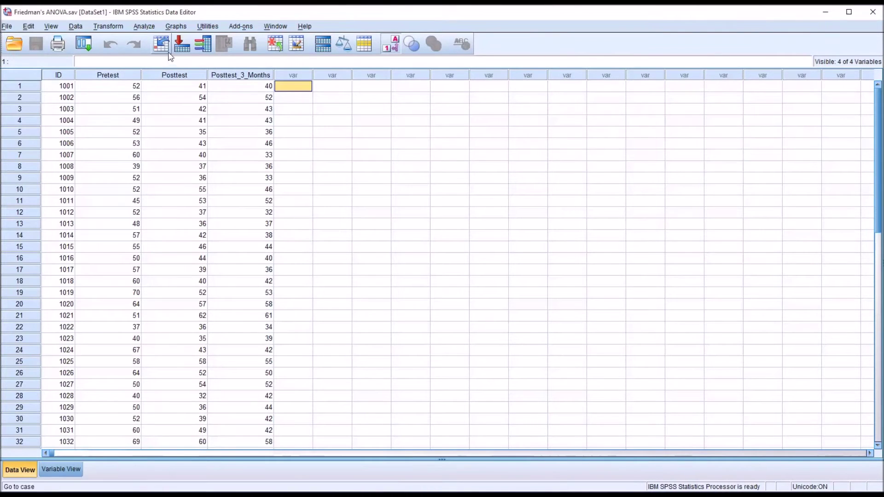
pyautogui.click(143, 27)
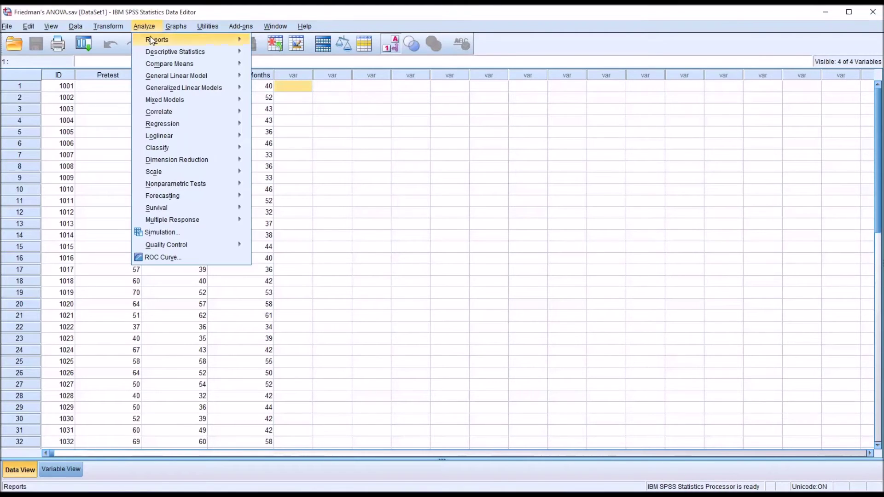
pyautogui.moveTo(199, 190)
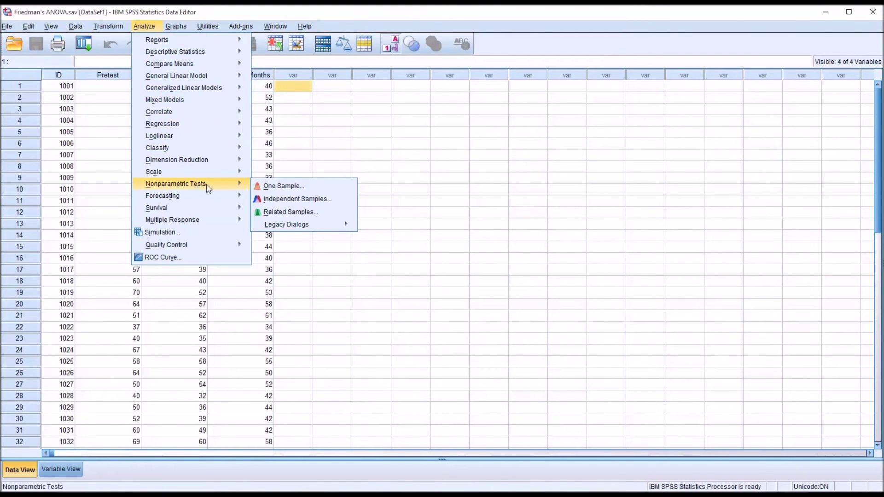
pyautogui.moveTo(303, 226)
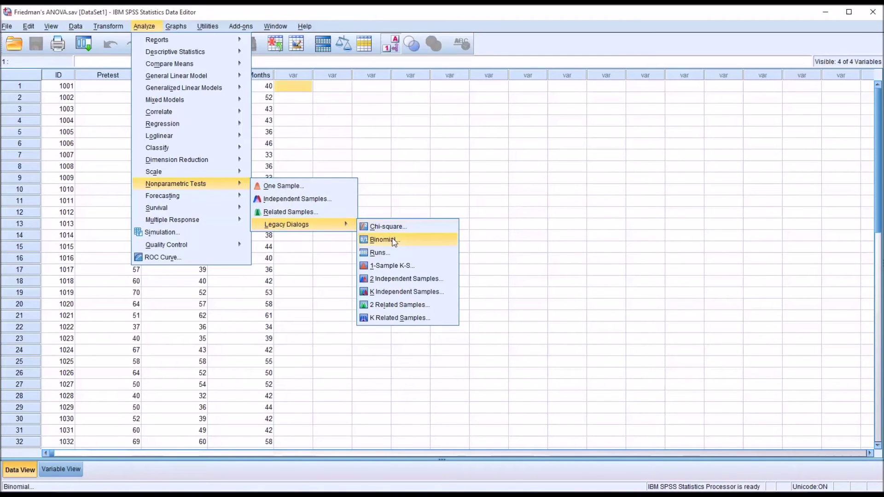
pyautogui.click(391, 318)
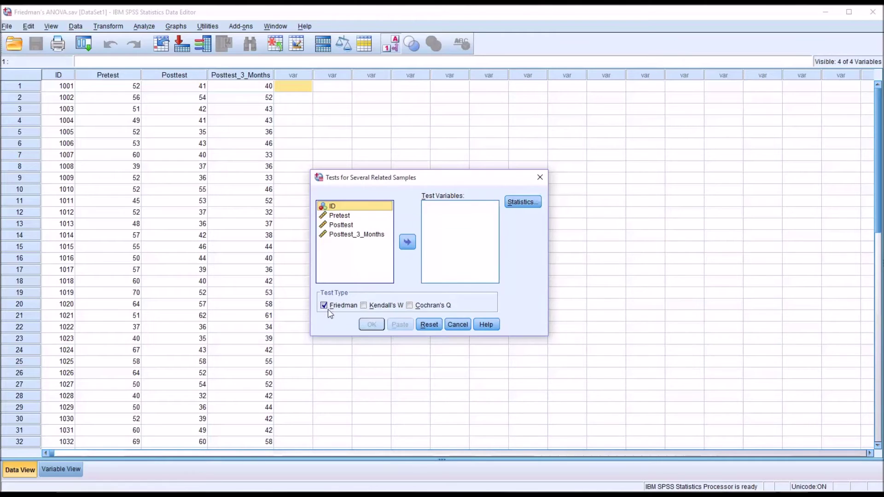
pyautogui.click(341, 236)
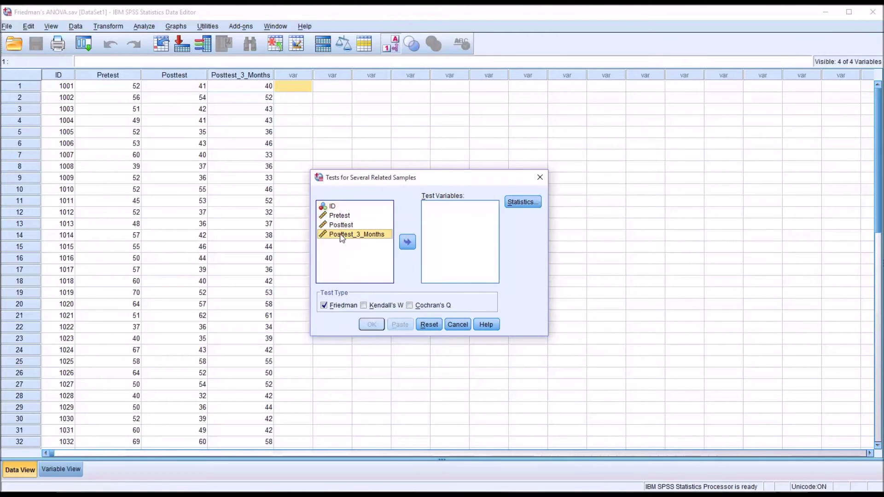
pyautogui.moveTo(342, 237); pyautogui.dragTo(334, 216)
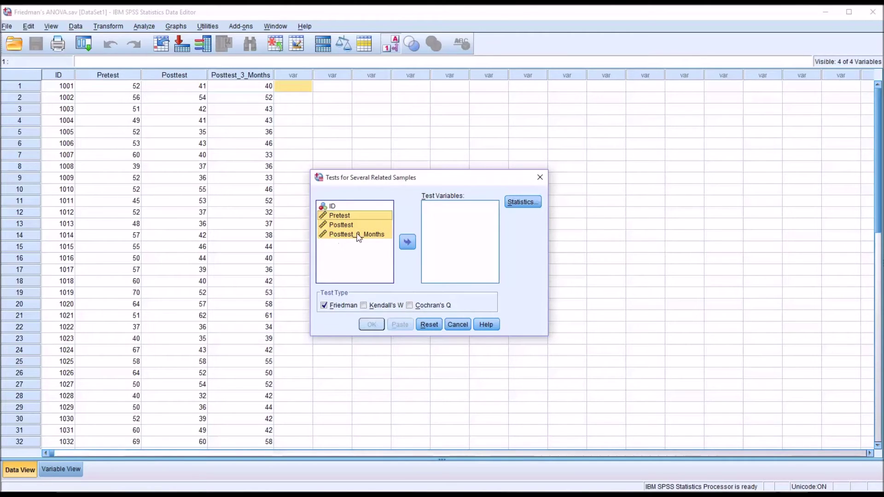
pyautogui.click(408, 243)
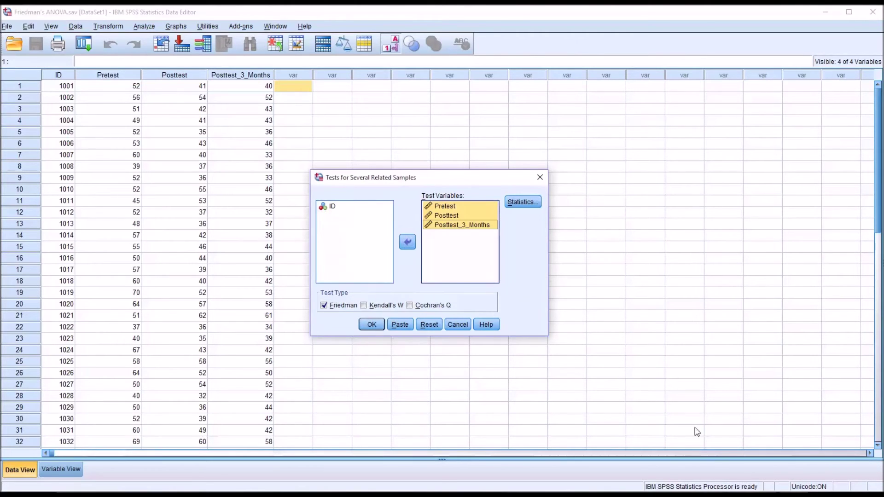
# - Run the Friedman test with descriptive statistics included and review its ranks and test statistics
pyautogui.click(523, 203)
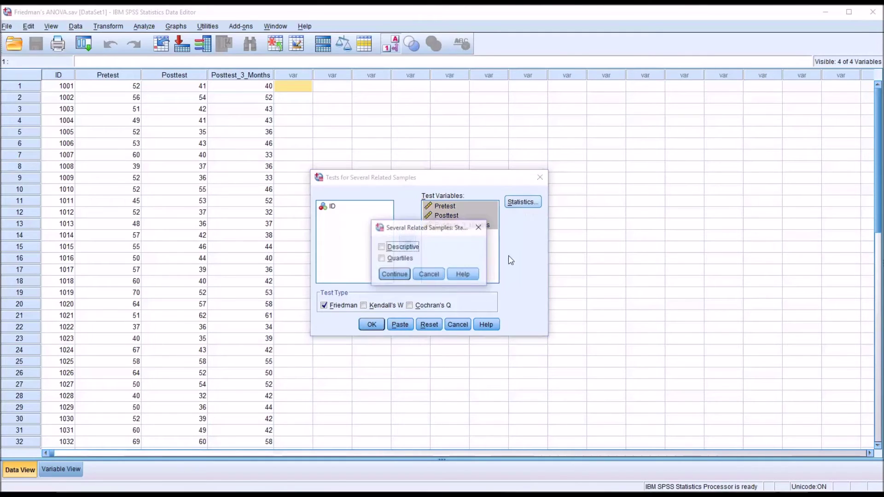
pyautogui.click(394, 249)
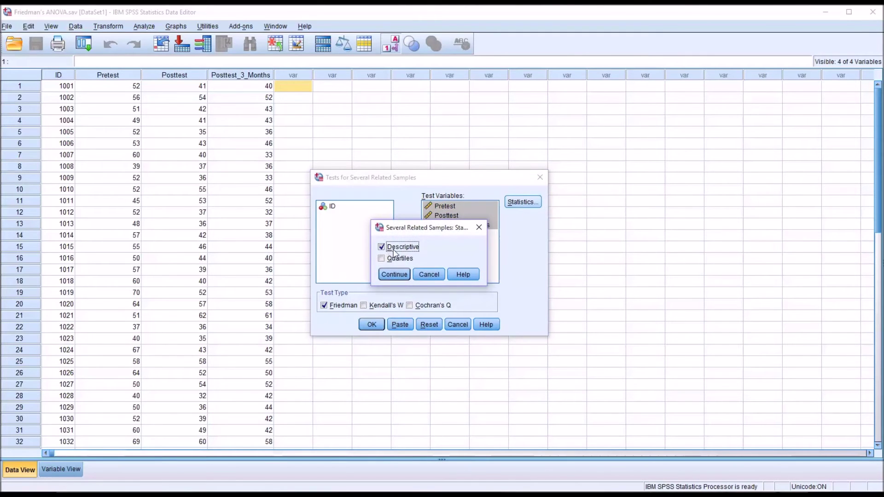
pyautogui.click(395, 275)
pyautogui.click(372, 325)
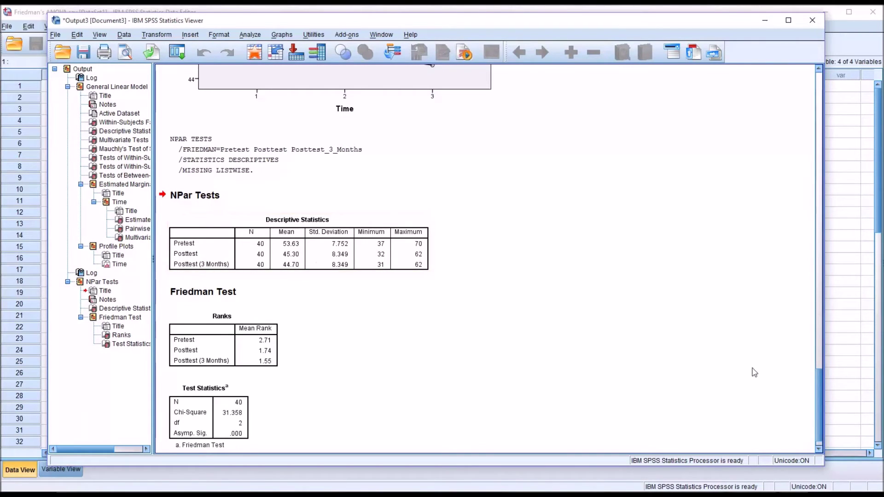
pyautogui.moveTo(816, 378)
pyautogui.mouseDown()
pyautogui.moveTo(813, 344)
pyautogui.moveTo(815, 392)
pyautogui.mouseUp()
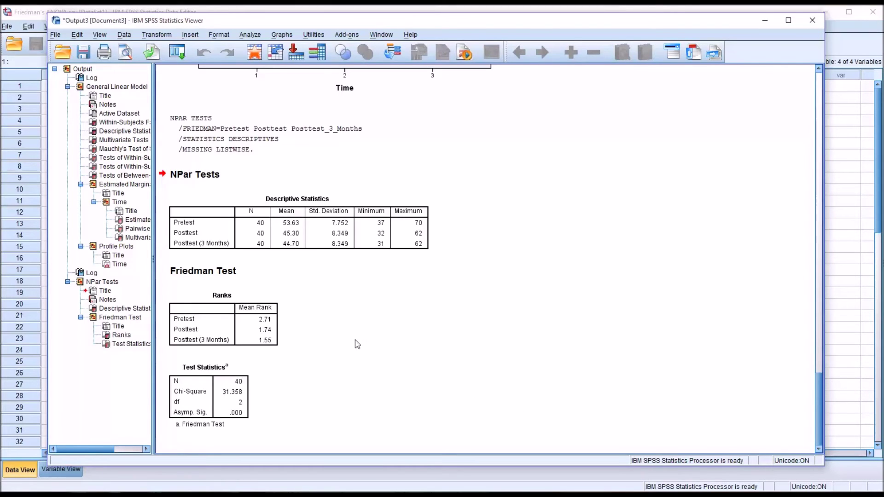
pyautogui.click(277, 304)
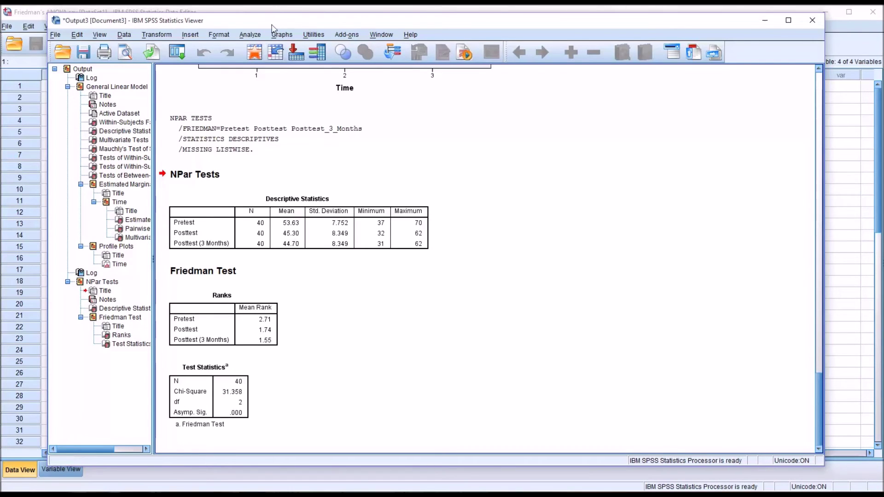
# - Set up legacy two-related-samples Wilcoxon tests pairing Pretest with Posttest, Pretest with Posttest_3_Months, and Posttest with Posttest_3_Months
pyautogui.click(278, 12)
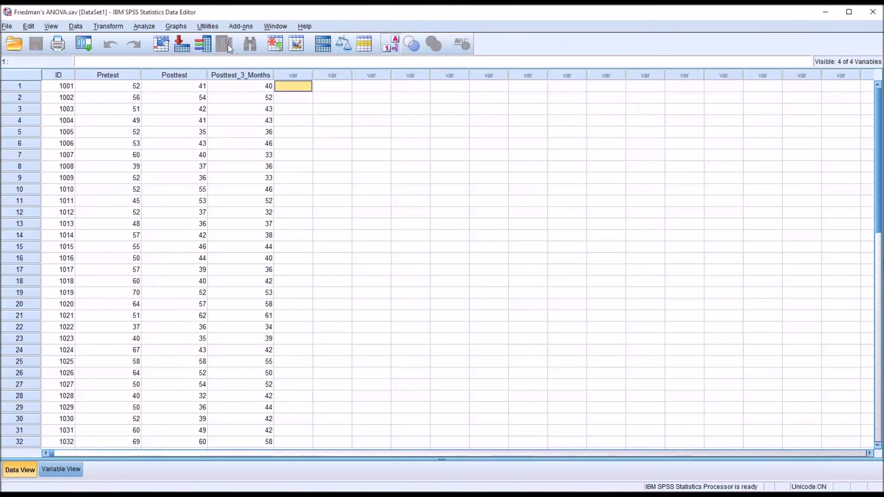
pyautogui.click(144, 26)
pyautogui.moveTo(183, 187)
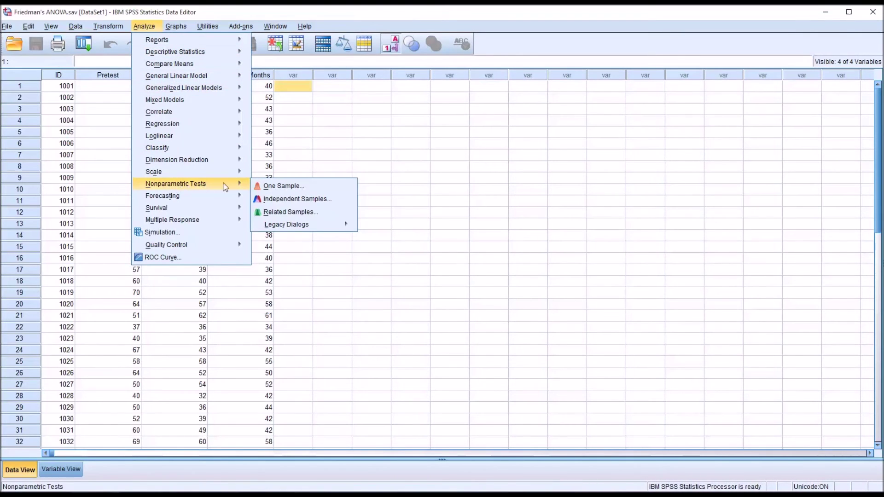
pyautogui.moveTo(309, 226)
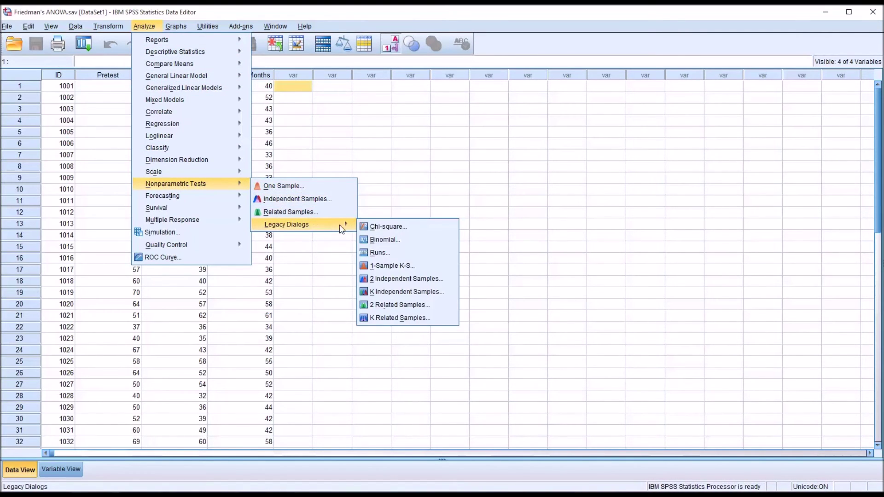
pyautogui.click(396, 305)
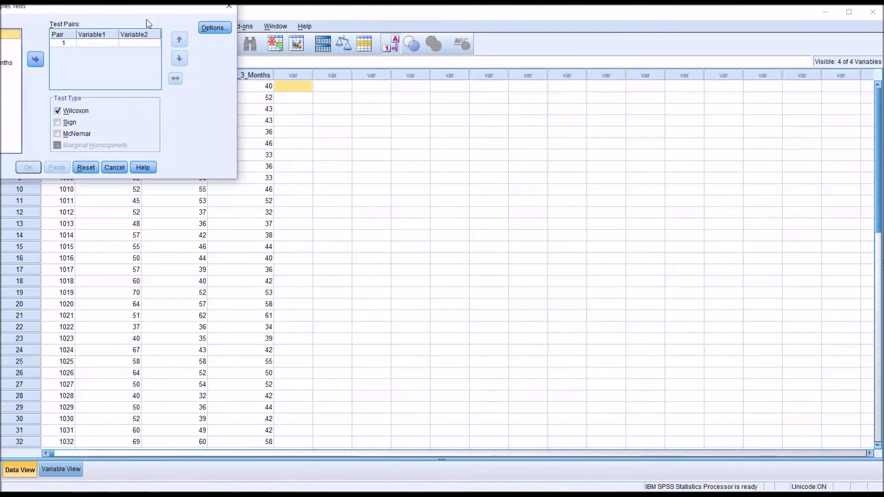
pyautogui.moveTo(129, 13); pyautogui.dragTo(453, 162)
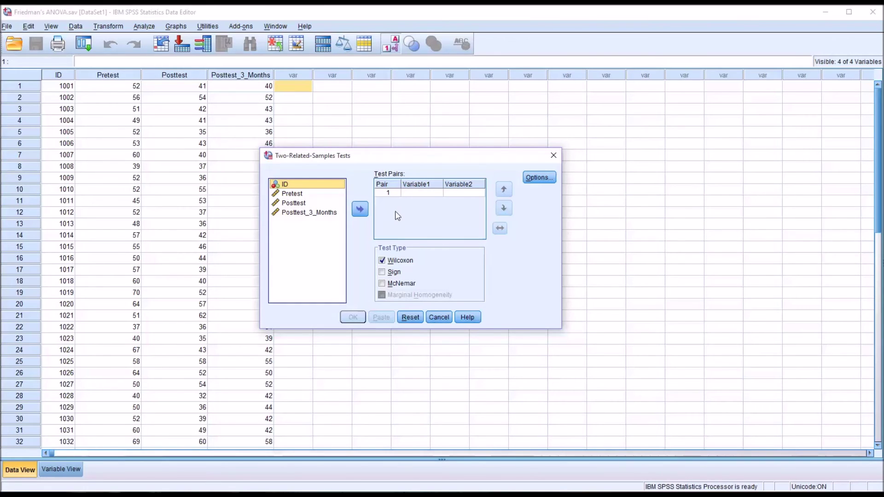
pyautogui.moveTo(292, 194); pyautogui.dragTo(410, 192)
pyautogui.moveTo(296, 206); pyautogui.dragTo(453, 197)
pyautogui.moveTo(290, 194); pyautogui.dragTo(414, 200)
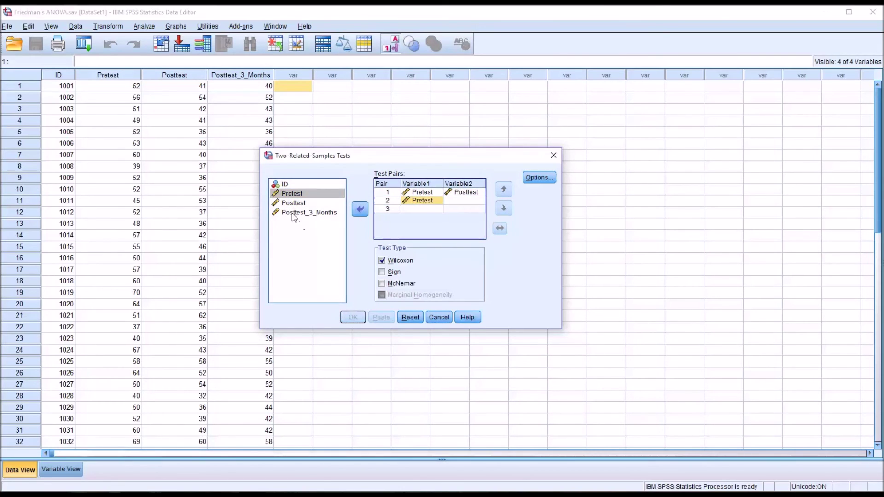
pyautogui.moveTo(304, 213); pyautogui.dragTo(447, 207)
pyautogui.moveTo(300, 205); pyautogui.dragTo(412, 209)
pyautogui.moveTo(301, 213); pyautogui.dragTo(453, 210)
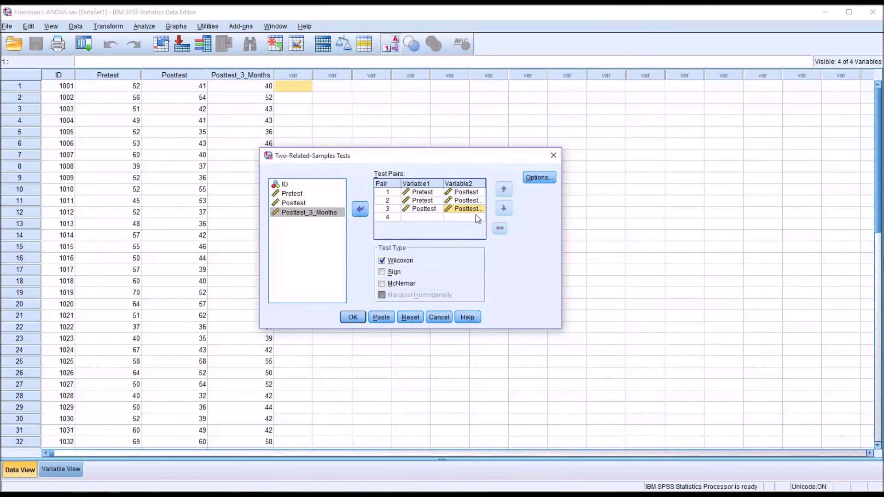
# - Include descriptive statistics in the two-related-samples tests and run the Wilcoxon analysis
pyautogui.click(535, 179)
pyautogui.click(386, 240)
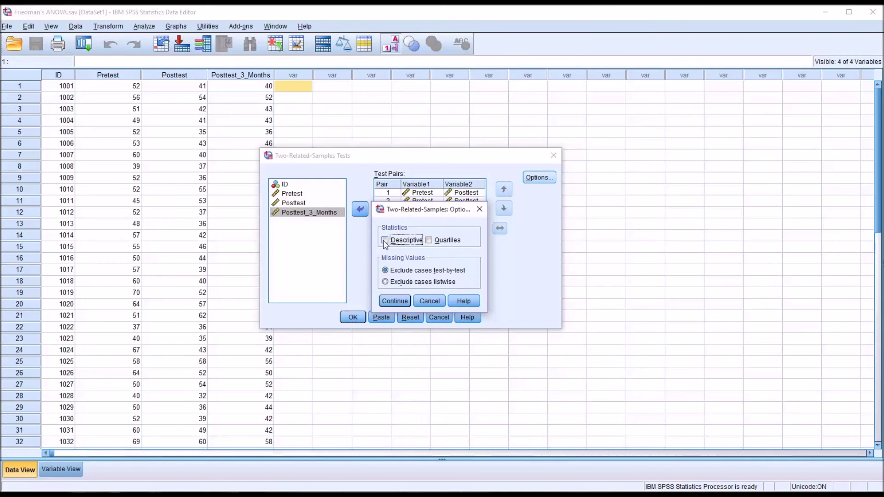
pyautogui.click(394, 301)
pyautogui.click(354, 318)
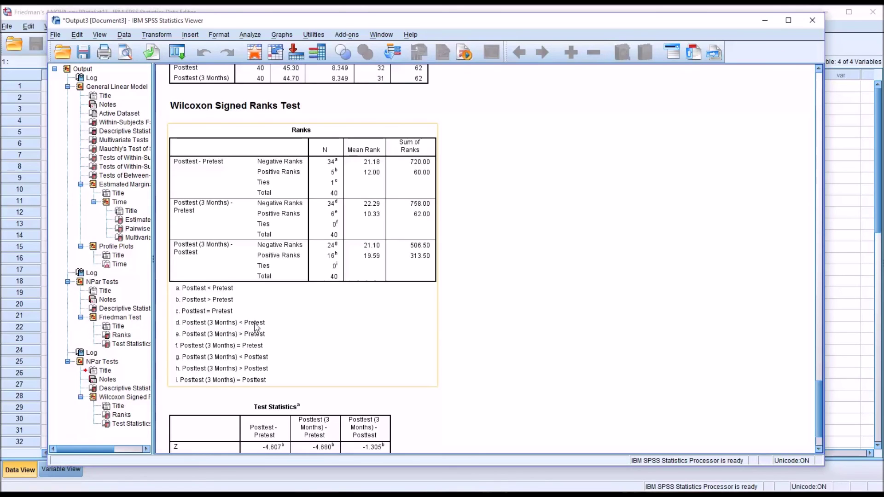
# - Examine the Wilcoxon signed ranks output, comparing the ranks and the Z and significance values of the three score pairs
pyautogui.click(435, 404)
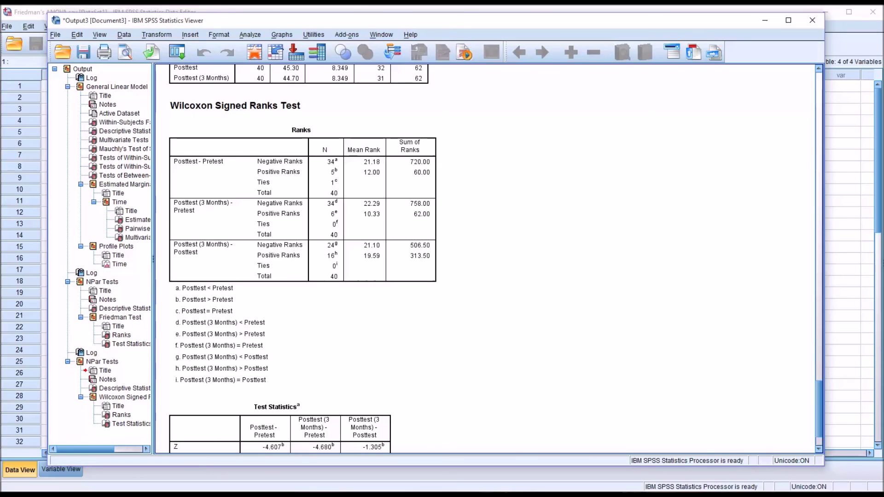
pyautogui.click(371, 299)
pyautogui.moveTo(819, 397); pyautogui.dragTo(819, 407)
pyautogui.click(270, 423)
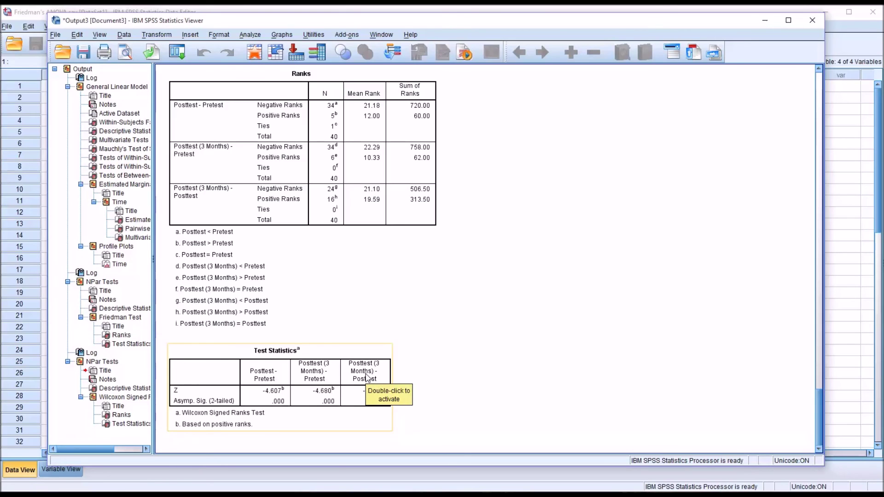
pyautogui.click(412, 418)
pyautogui.click(325, 429)
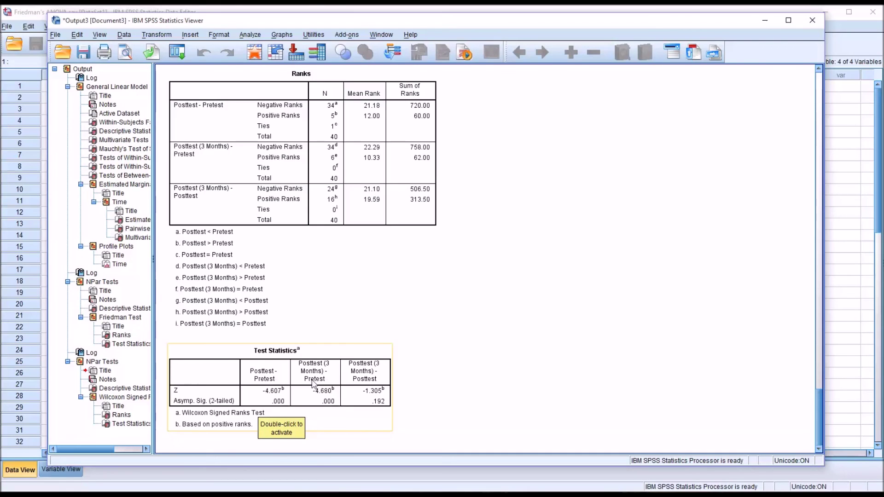
pyautogui.click(423, 429)
pyautogui.click(385, 426)
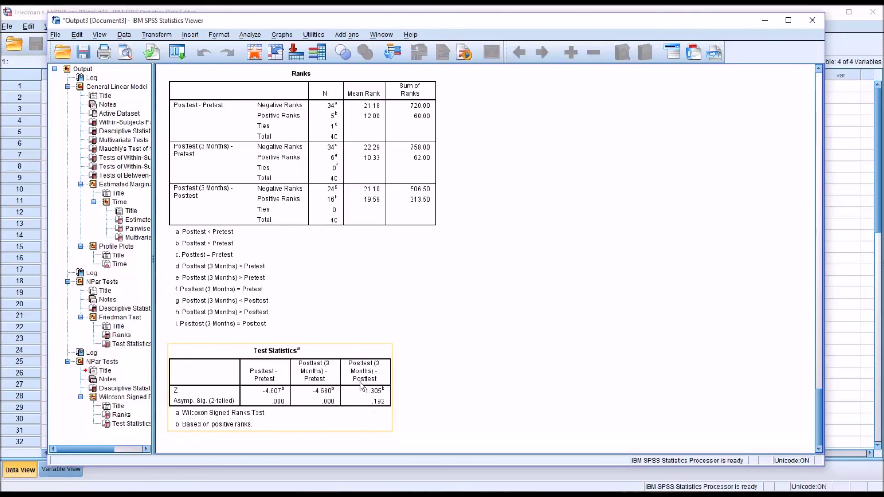
pyautogui.click(464, 415)
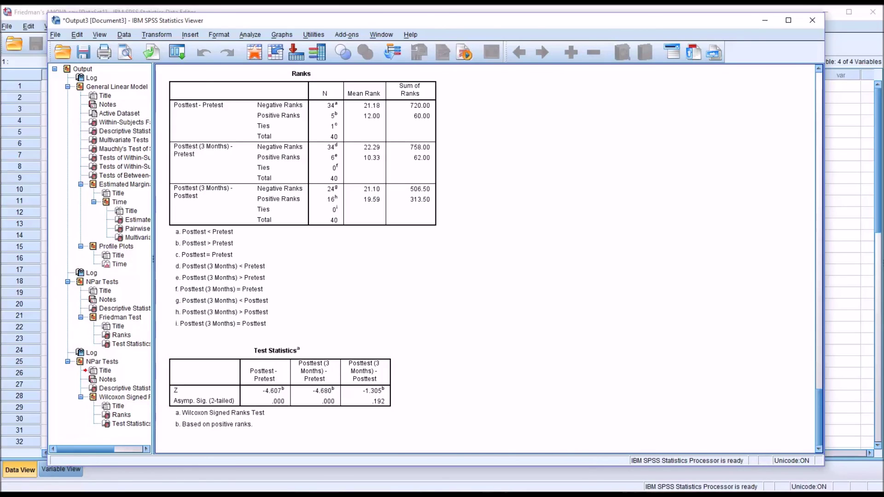